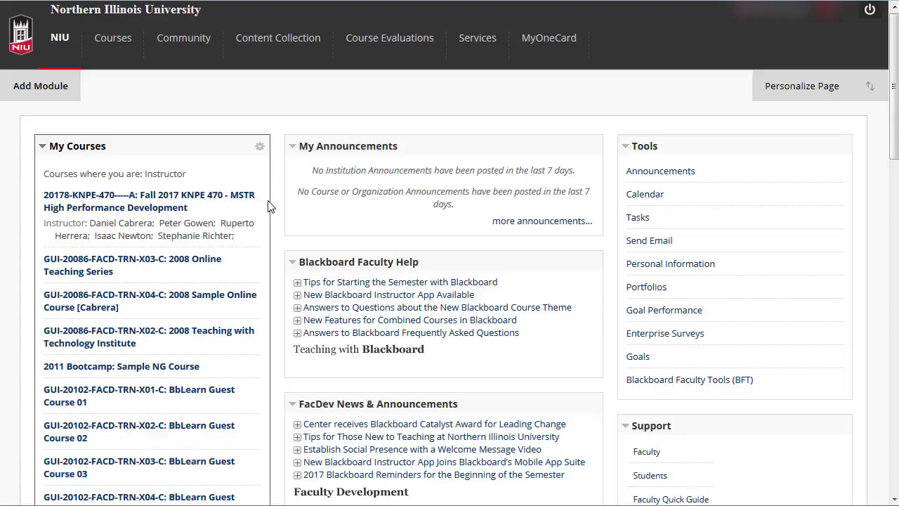
- Open the Fall 2017 KNPE 470 course and go to its Full Grade Center
left_click(186, 202)
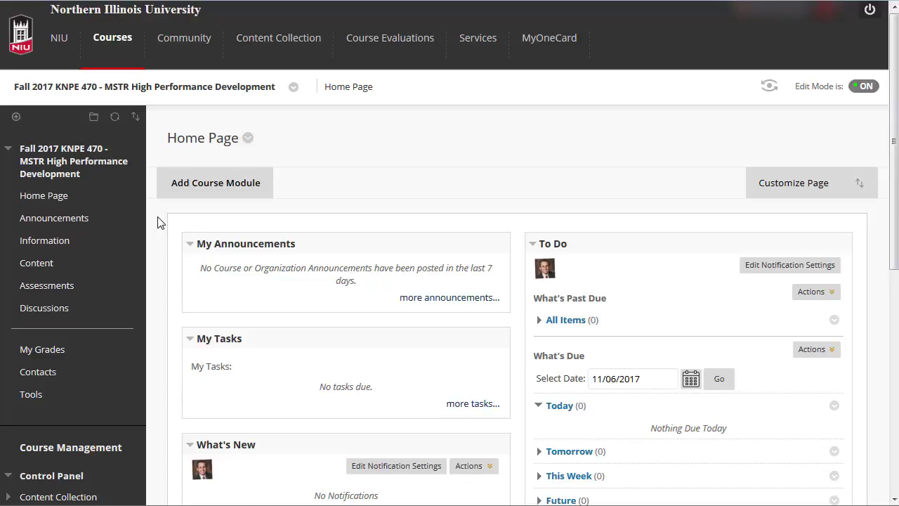
left_click_drag(894, 227, 896, 407)
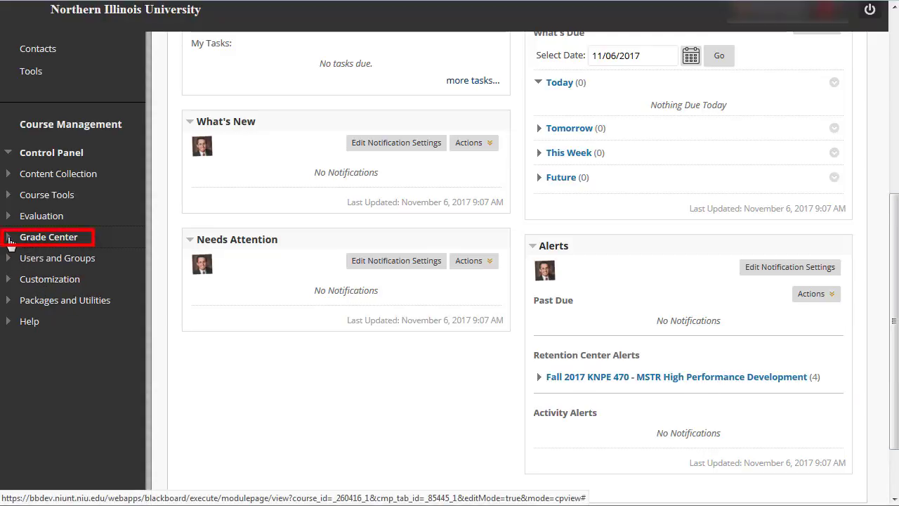
left_click(11, 241)
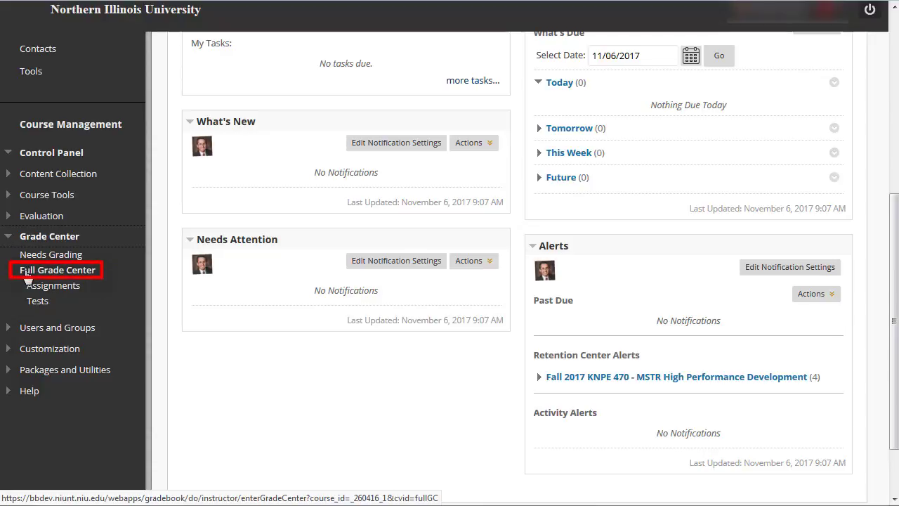
left_click(26, 274)
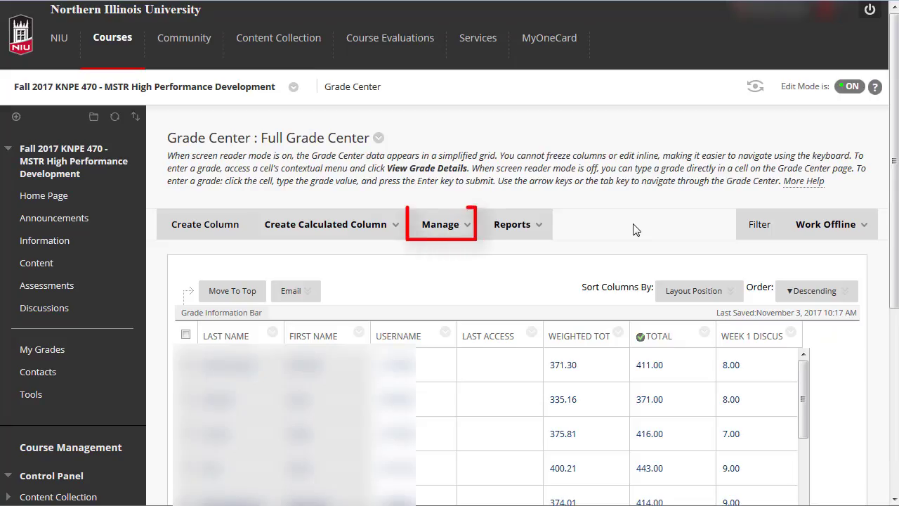
- Go to Manage > Grading Schemas, select the Letter schema and show its options menu
left_click(465, 225)
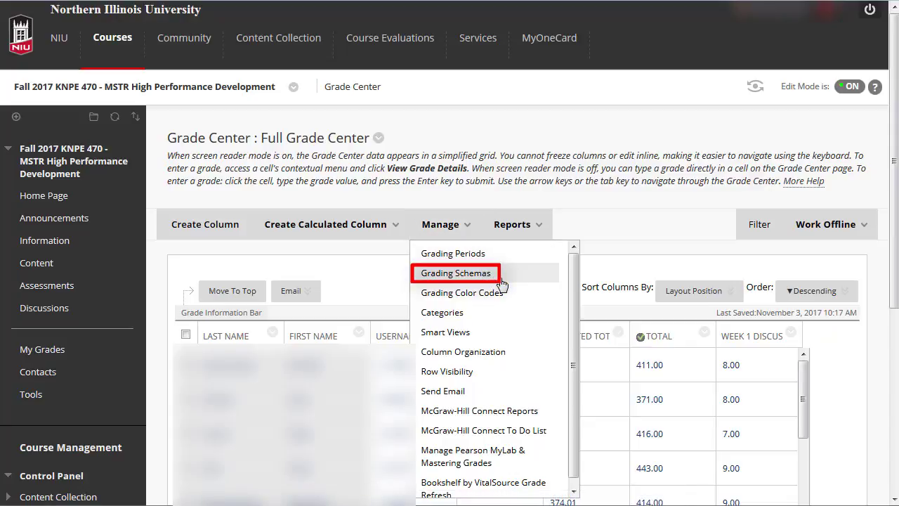
left_click(501, 284)
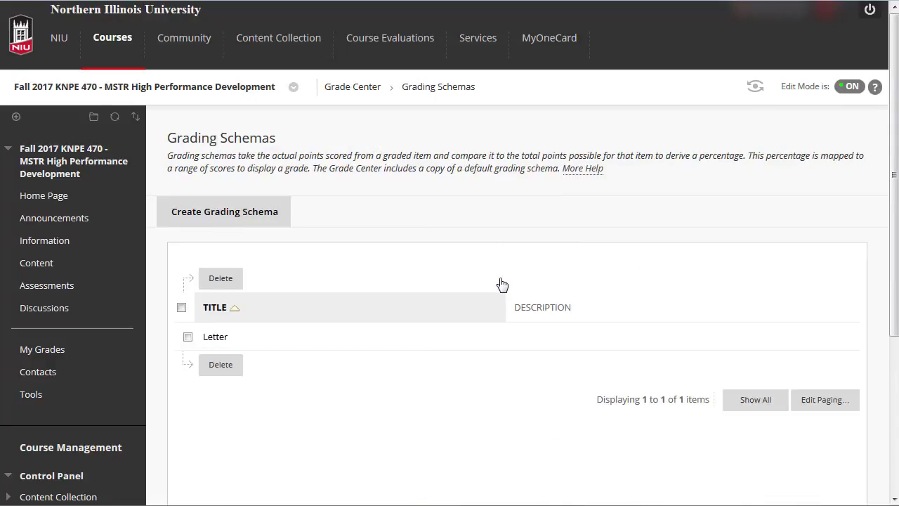
key("space")
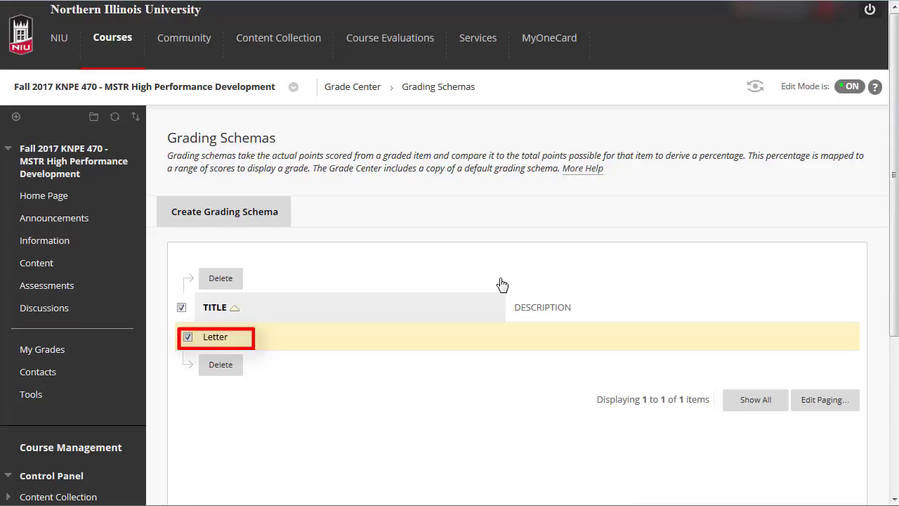
mouse_move(215, 336)
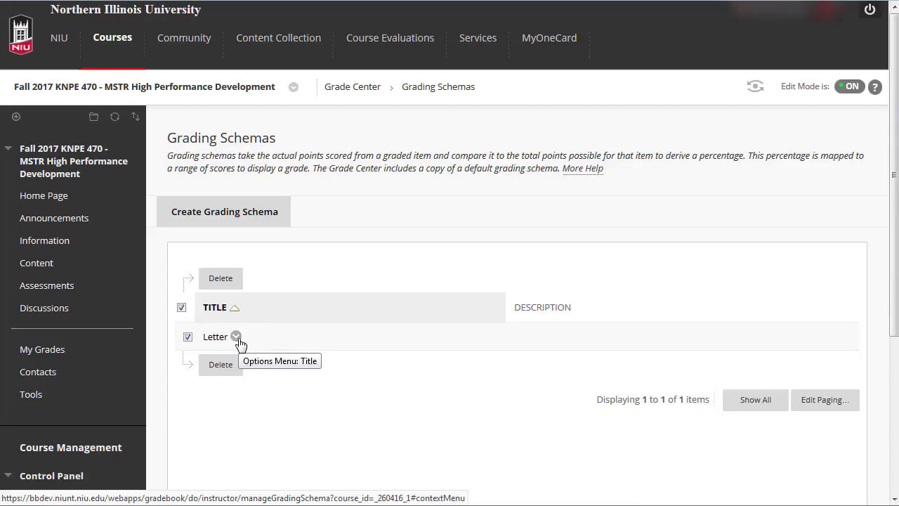
left_click(237, 337)
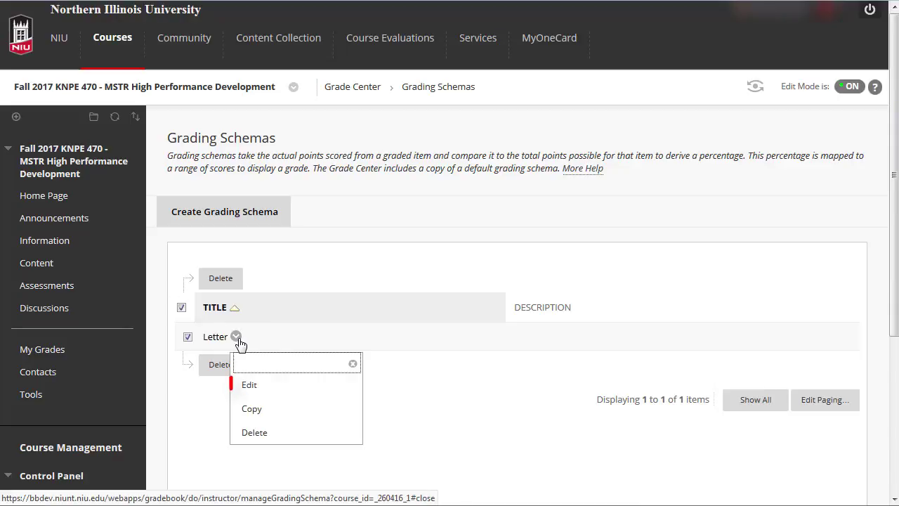
- Edit the Letter schema and scroll down to its Schema Mapping table
left_click(279, 393)
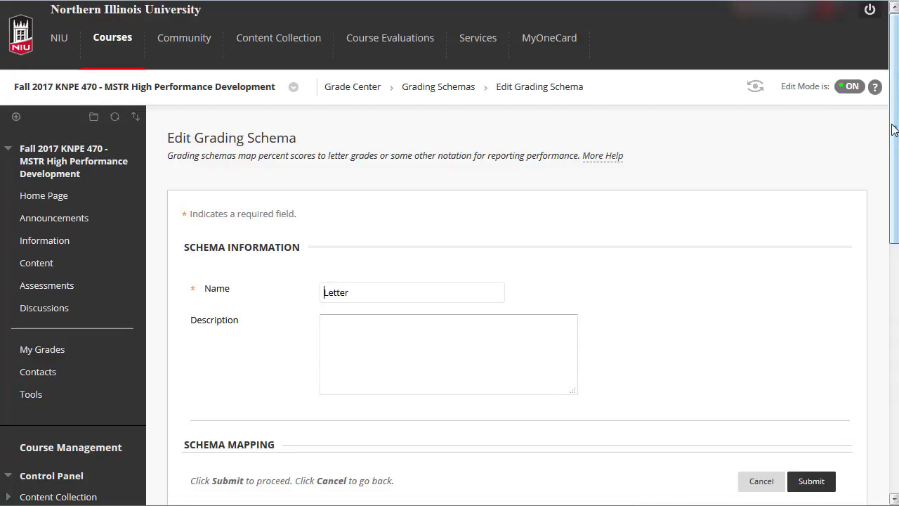
left_click_drag(894, 134, 894, 323)
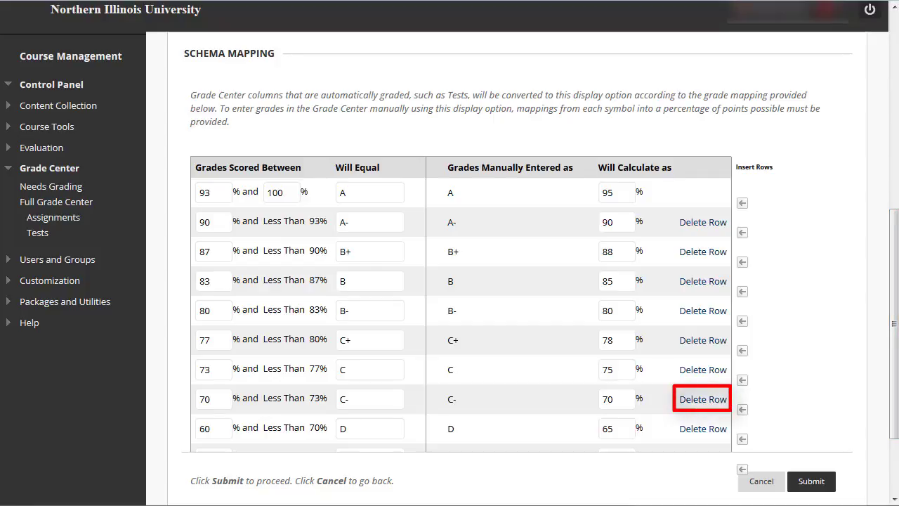
- Delete the C- row from the Letter mapping, leaving D at 60–73%
left_click(696, 399)
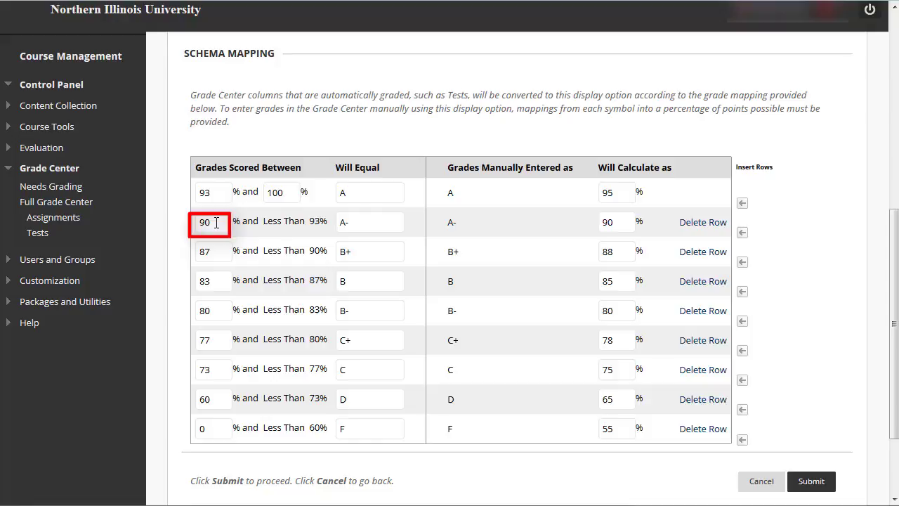
- Change the A- lower bound from 90 to 89.5
left_click_drag(216, 223, 167, 218)
type("89.")
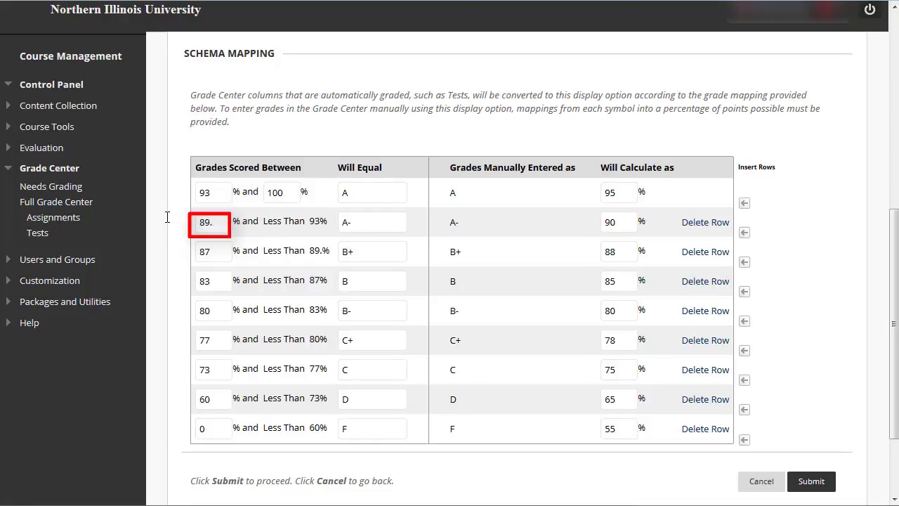
type("5")
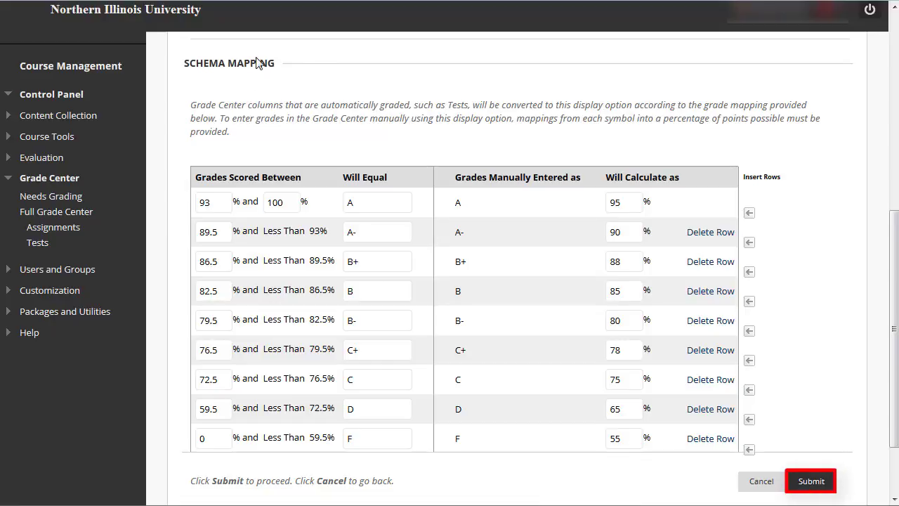
- Submit the edited Letter schema and return to the Full Grade Center
left_click(811, 480)
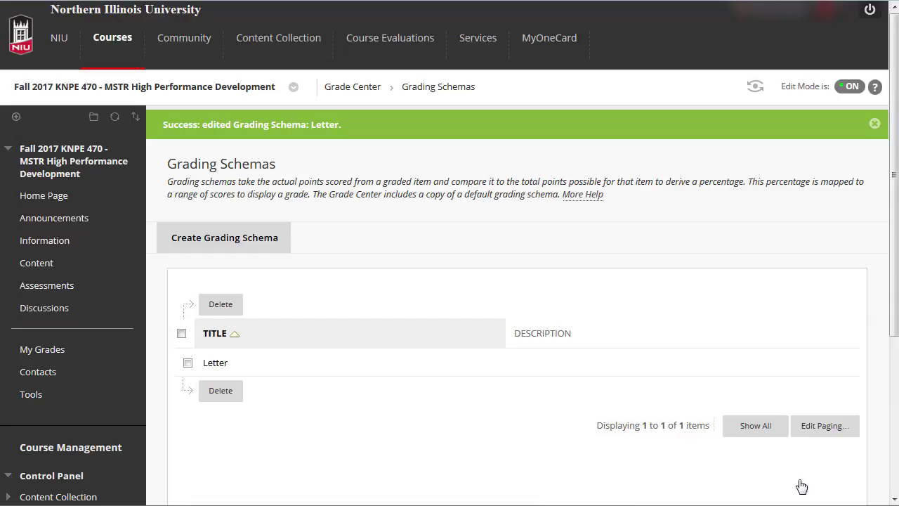
scroll(894, 309, "down", 2)
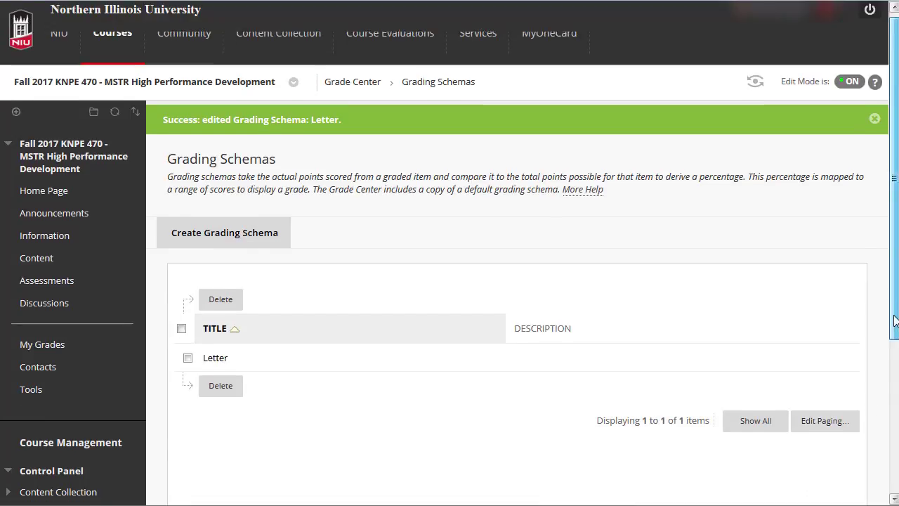
scroll(828, 371, "down", 1)
left_click(828, 371)
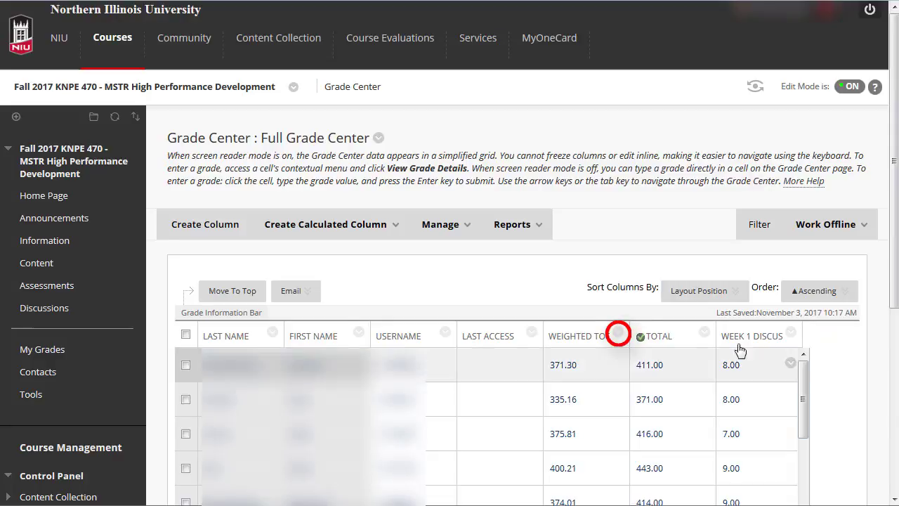
- Open Edit Column Information for the Weighted Total column
left_click(618, 334)
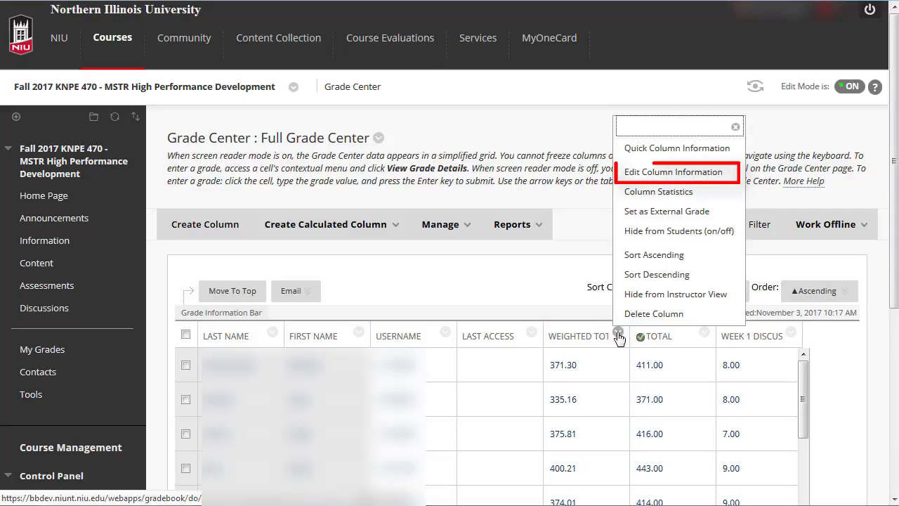
left_click(725, 176)
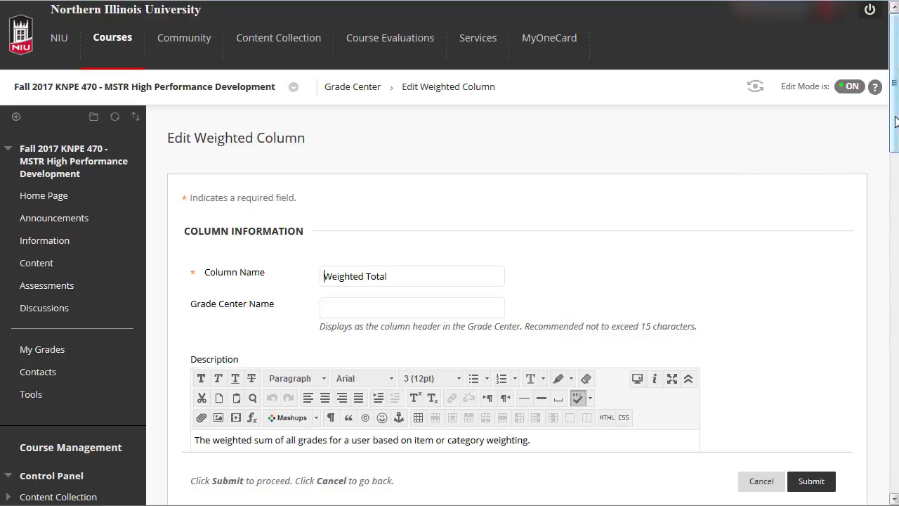
- Set the Weighted Total column's Primary Display to Letter and submit the change
left_click_drag(895, 133, 894, 253)
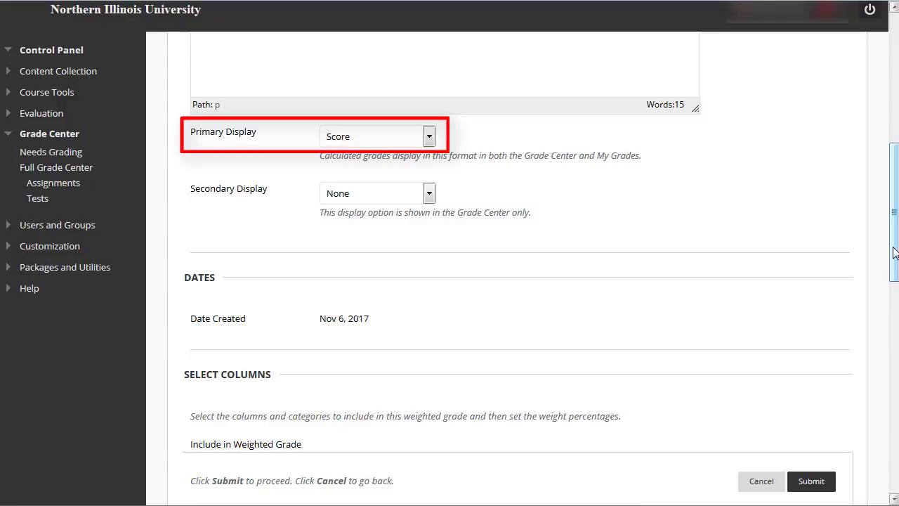
left_click(428, 138)
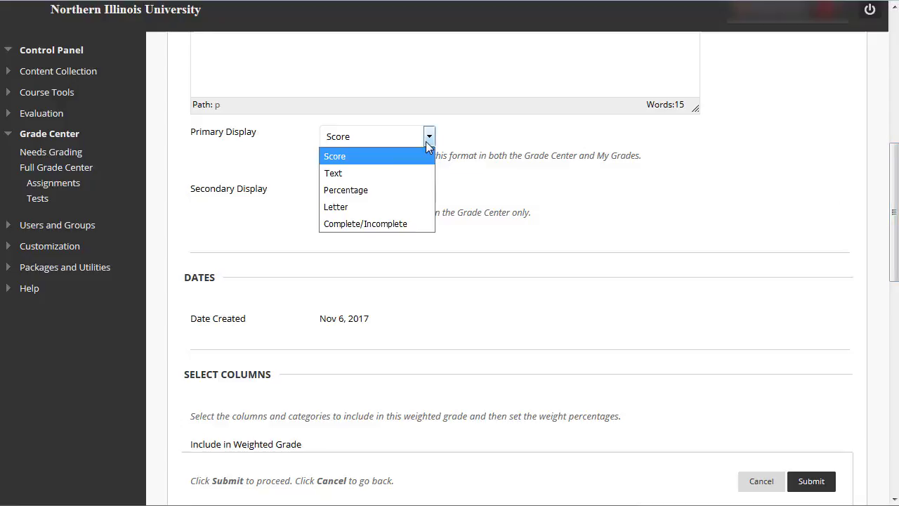
left_click(390, 208)
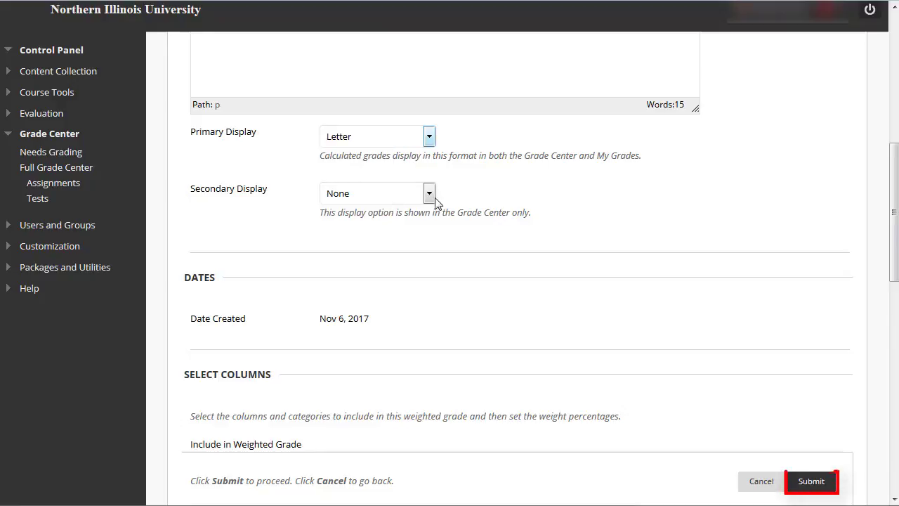
left_click(818, 483)
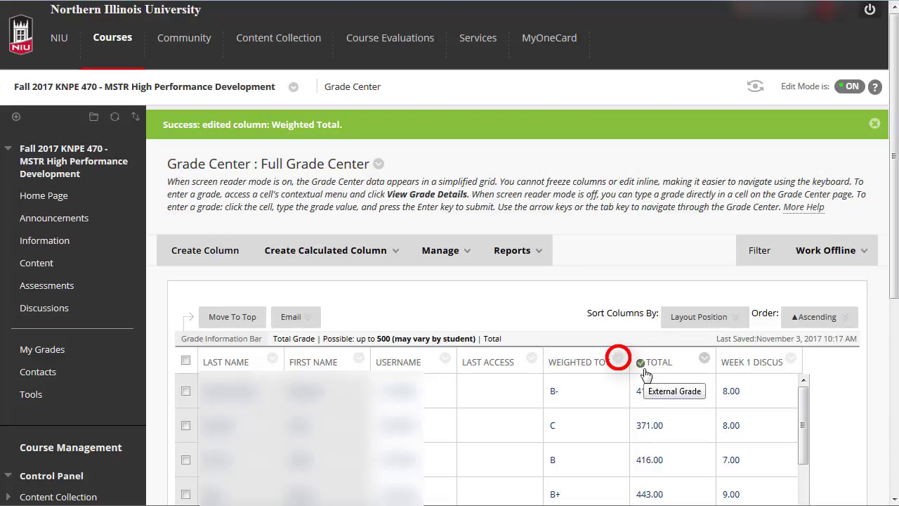
- Set the Weighted Total column as the course's external grade
left_click(618, 359)
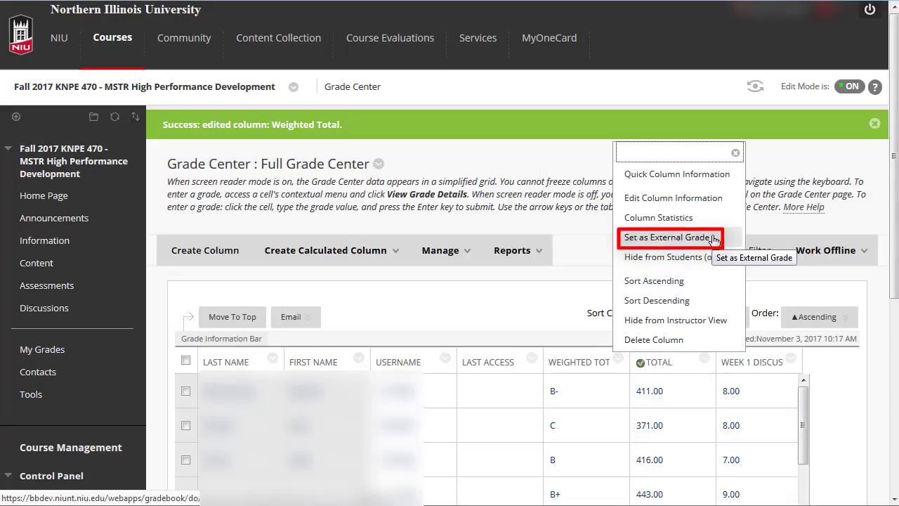
left_click(713, 238)
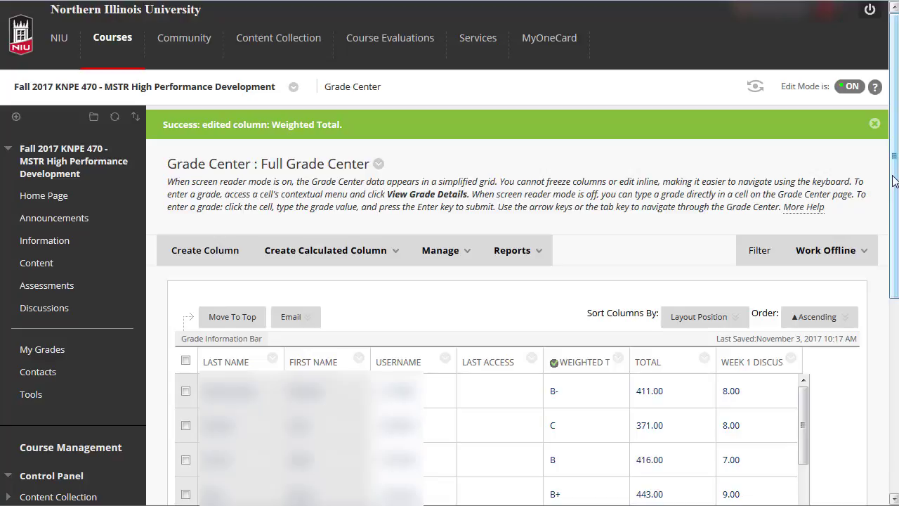
- Begin Grade Submission to MyNIU for the combined KNPE 470 and KNPE 472 sections
left_click_drag(894, 181, 895, 356)
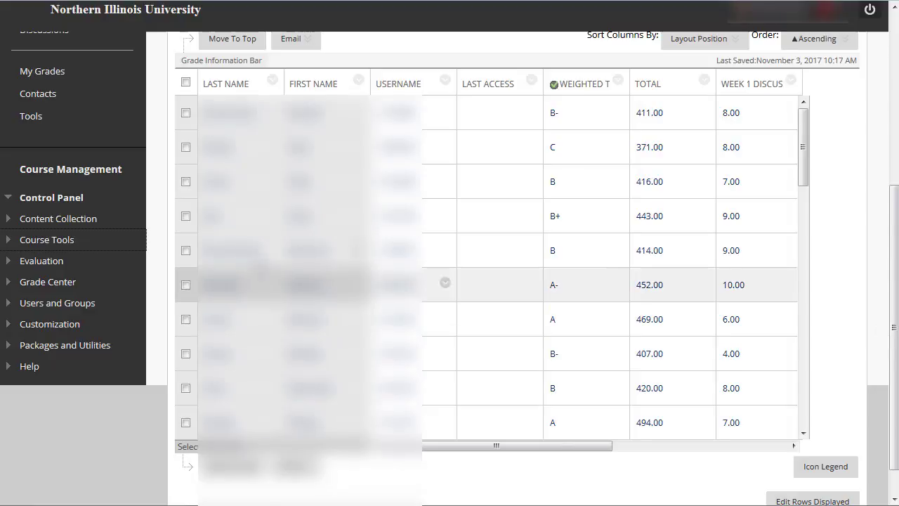
left_click(11, 245)
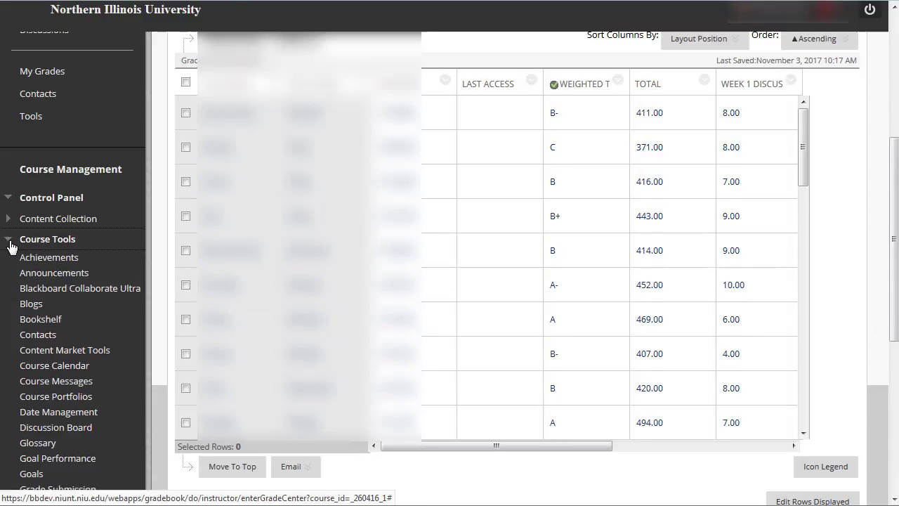
scroll(11, 247, "down", 3)
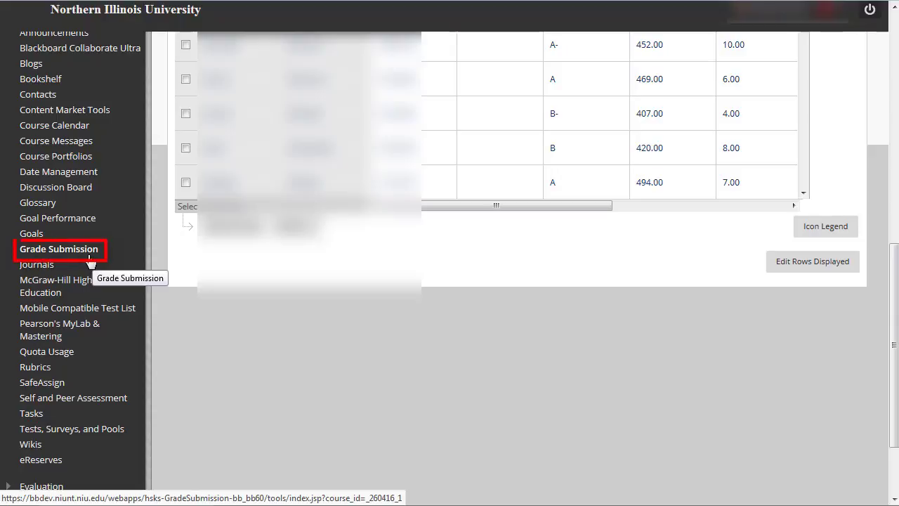
left_click(89, 258)
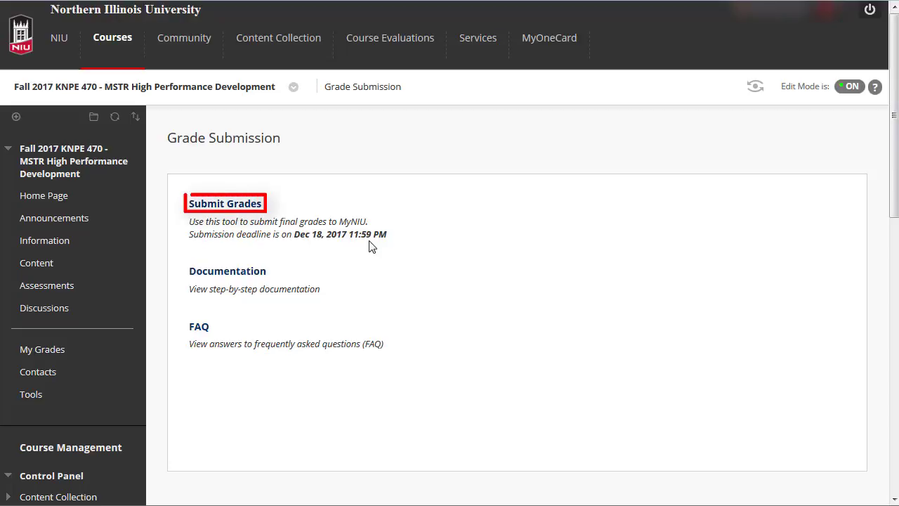
left_click(228, 205)
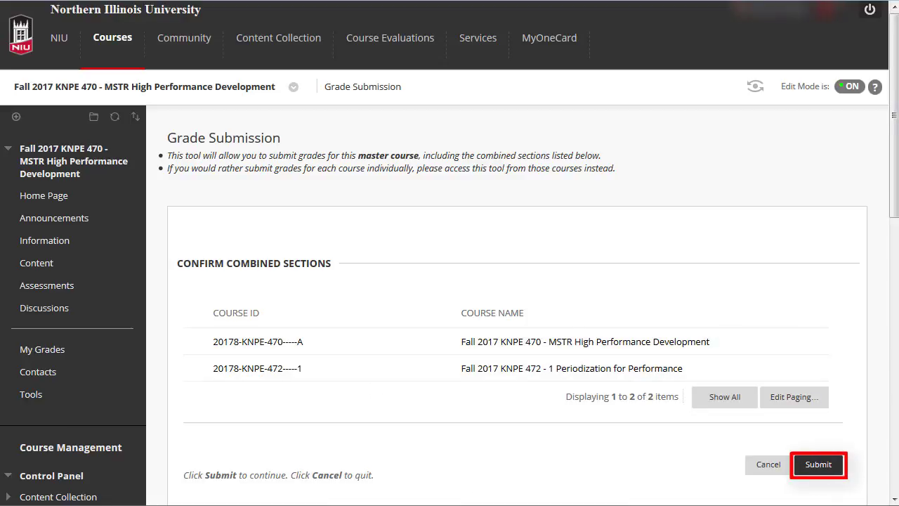
- Confirm the combined sections, then check a student's roster grade, leaving F (Seriously Deficient) unchanged
left_click(822, 462)
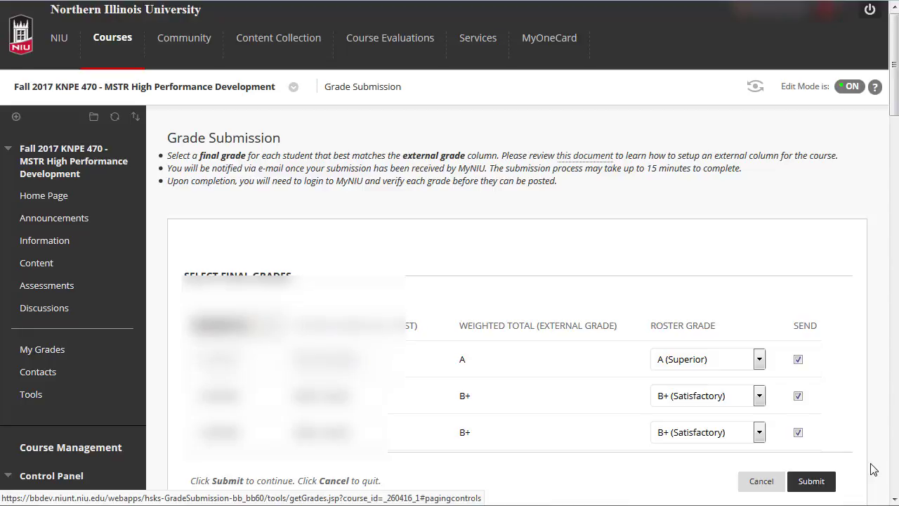
scroll(450, 281, "down", 2)
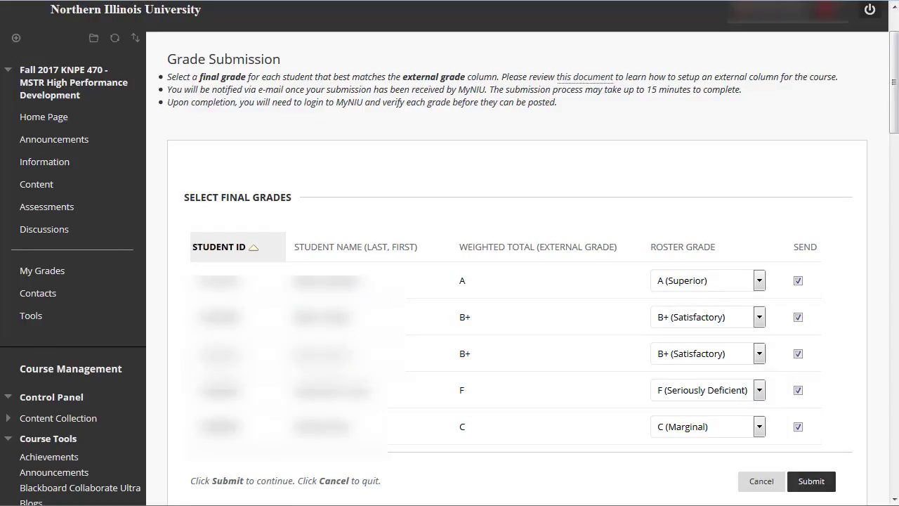
left_click(760, 393)
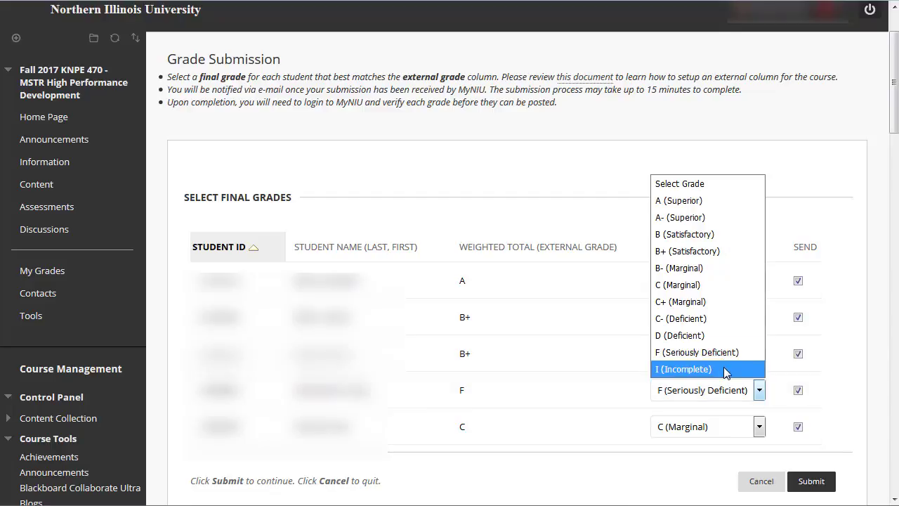
left_click(839, 363)
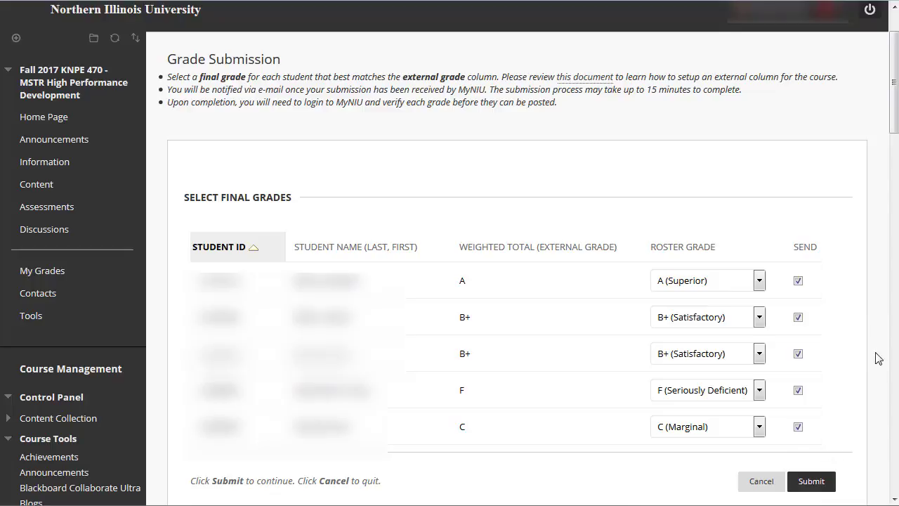
- Submit the five reviewed roster grades from the Select Final Grades page to MyNIU
left_click(813, 483)
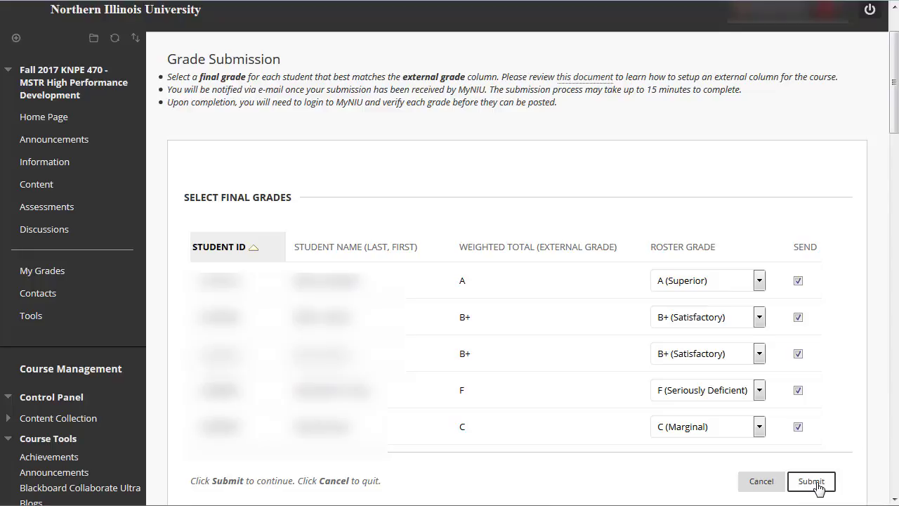